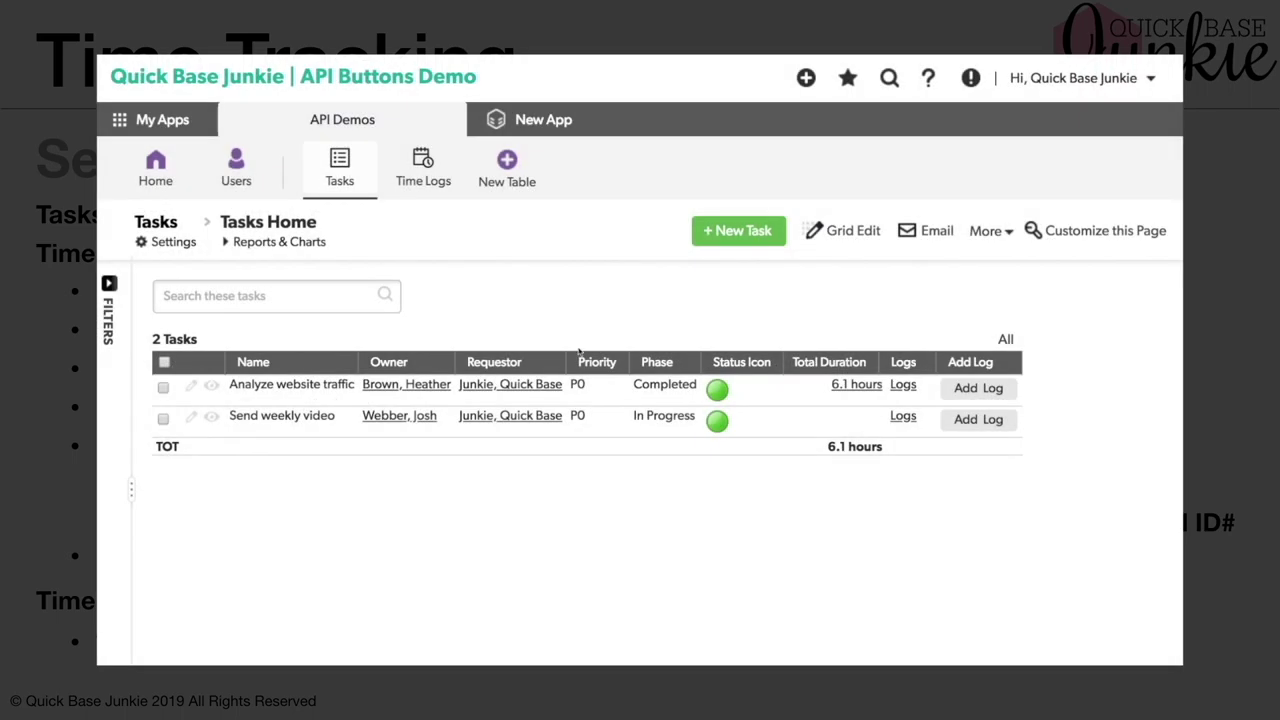
Open the Analyze website traffic task, review its time logs, and open a blank log form for it
{"action": "left_click", "coordinate": [212, 386]}
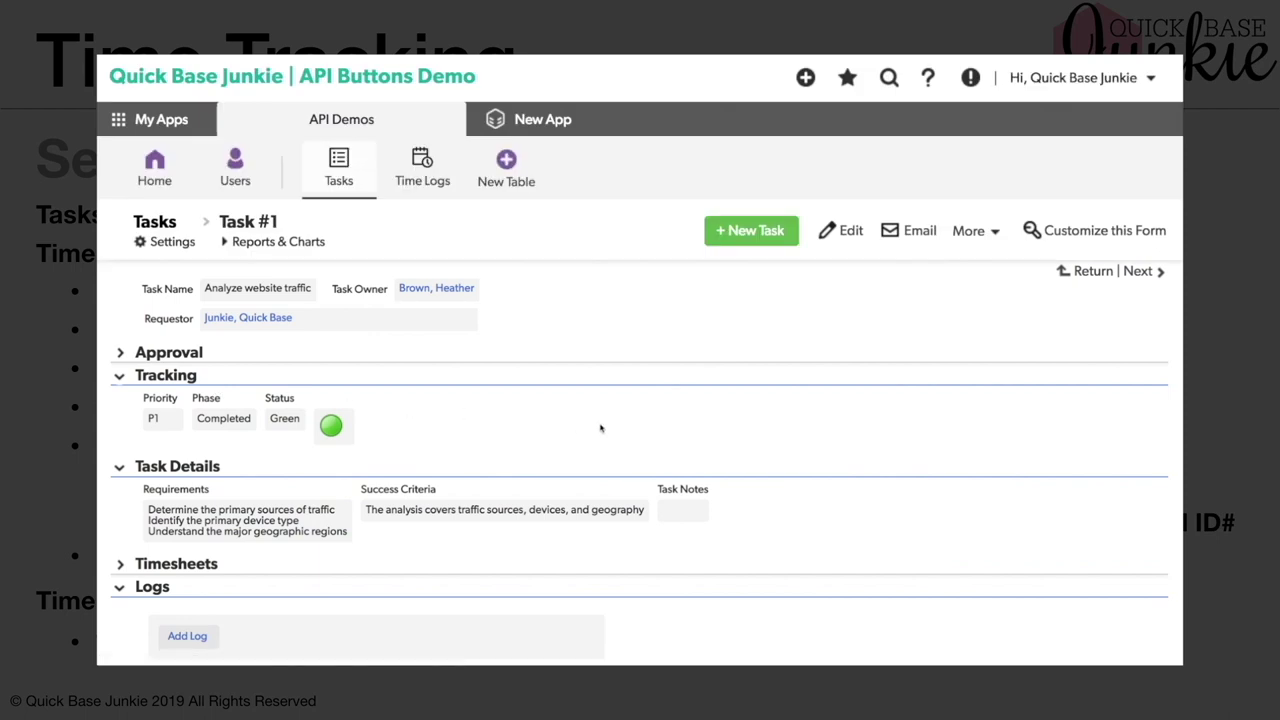
{"action": "scroll", "coordinate": [600, 428], "scroll_direction": "down", "scroll_amount": 3}
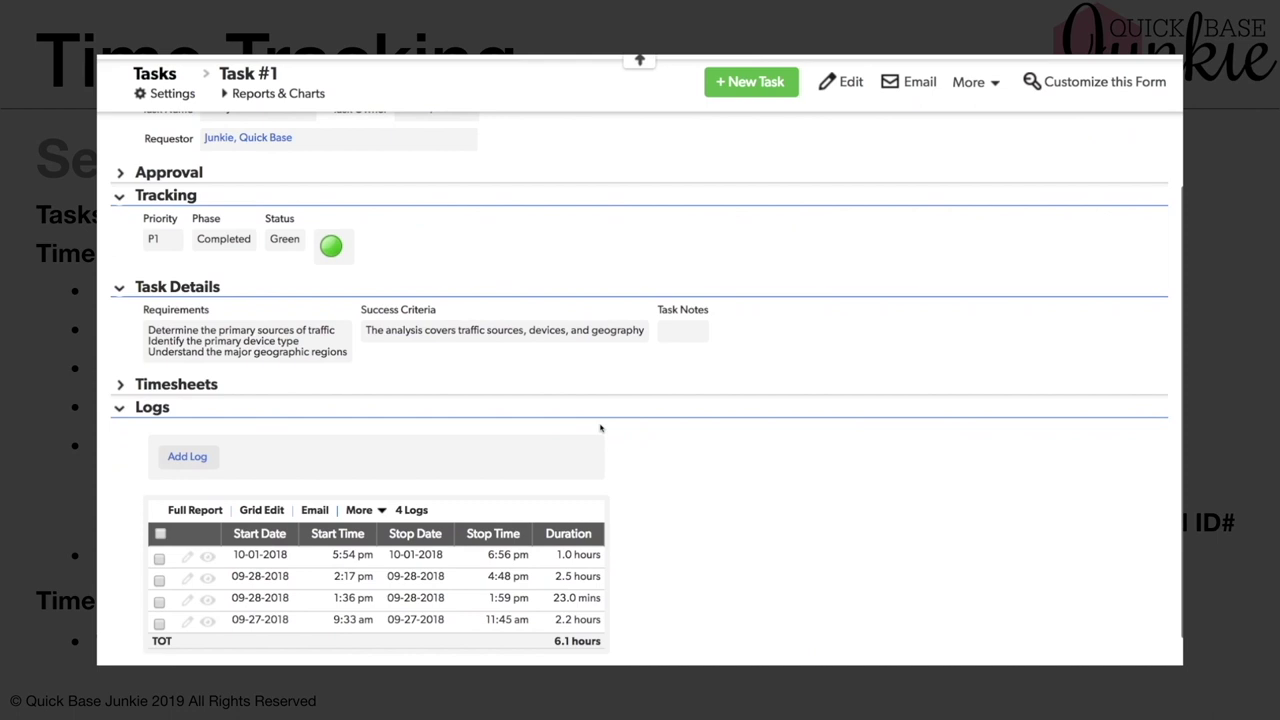
{"action": "scroll", "coordinate": [600, 428], "scroll_direction": "down", "scroll_amount": 1}
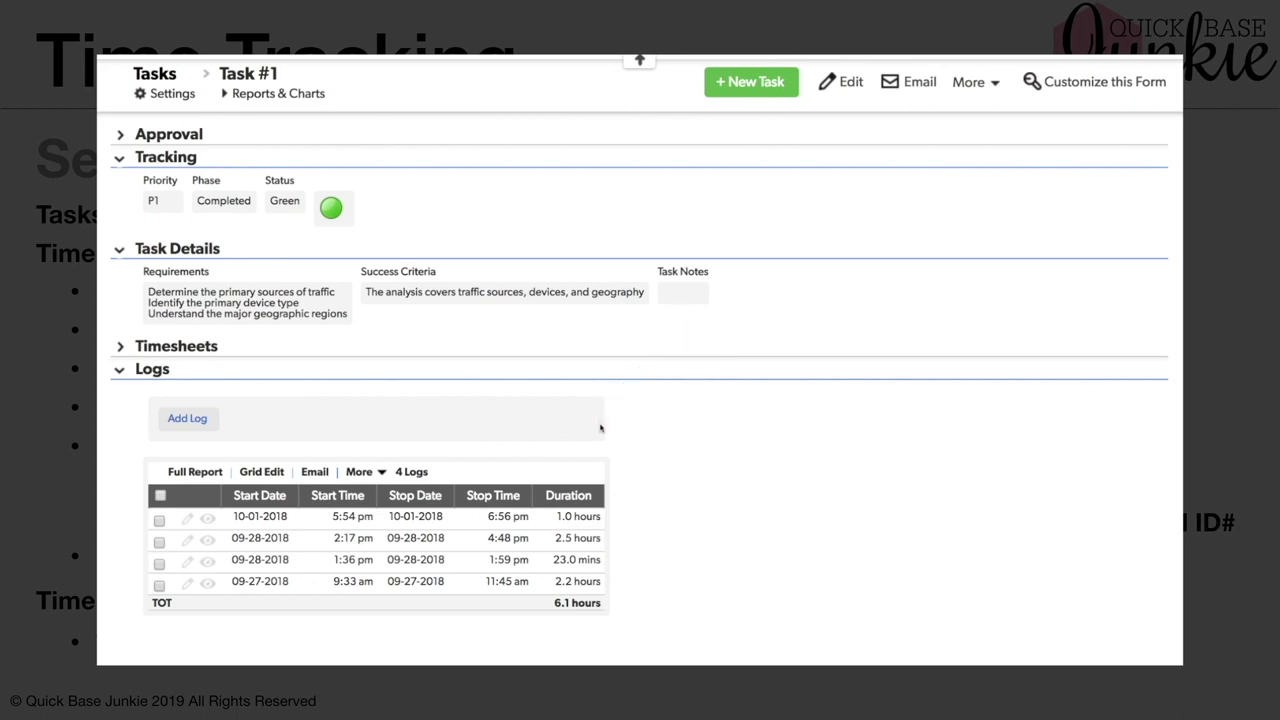
{"action": "left_click", "coordinate": [190, 423]}
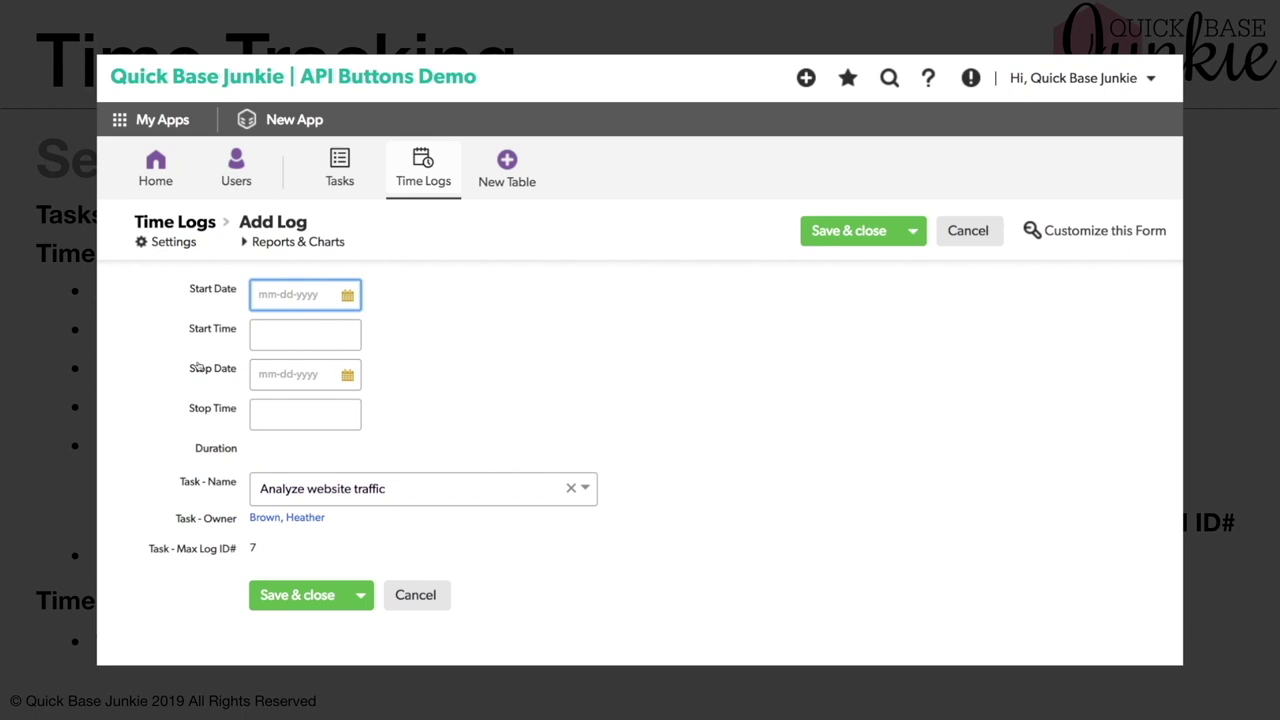
Open the relationship between Tasks and Time Logs from the Time Logs table settings
{"action": "left_click", "coordinate": [170, 246]}
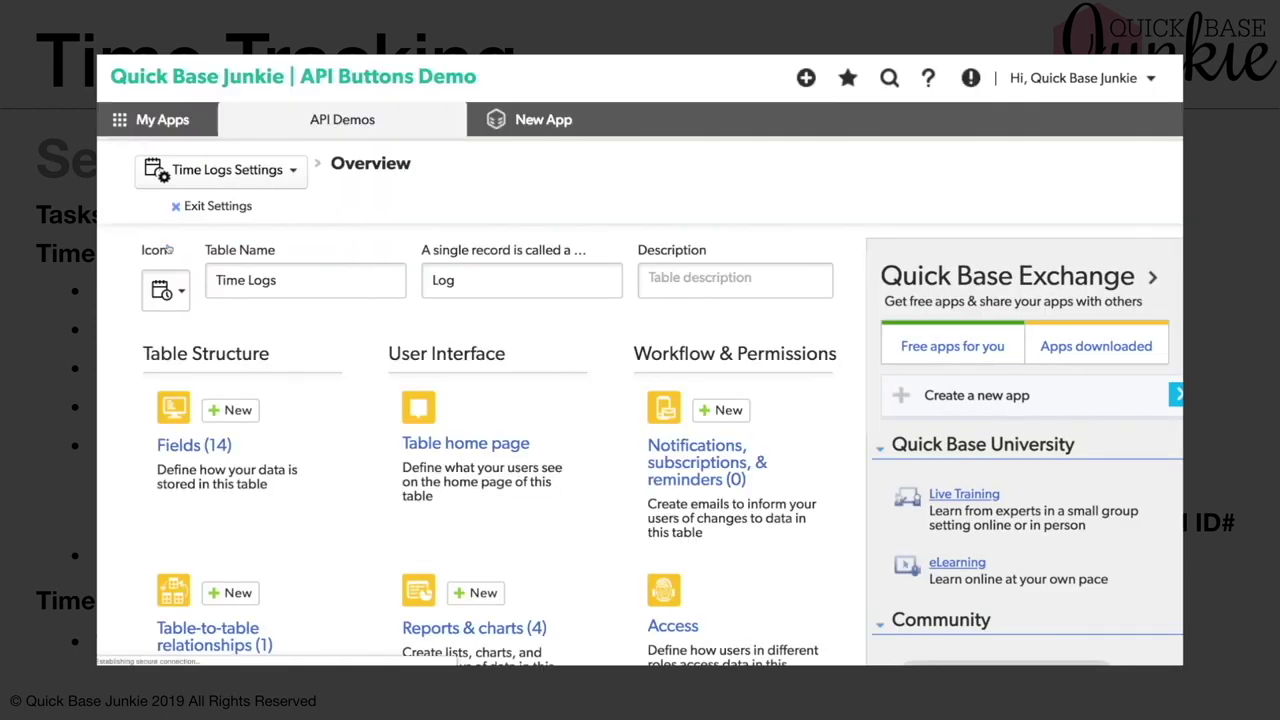
{"action": "scroll", "coordinate": [343, 376], "scroll_direction": "down", "scroll_amount": 2}
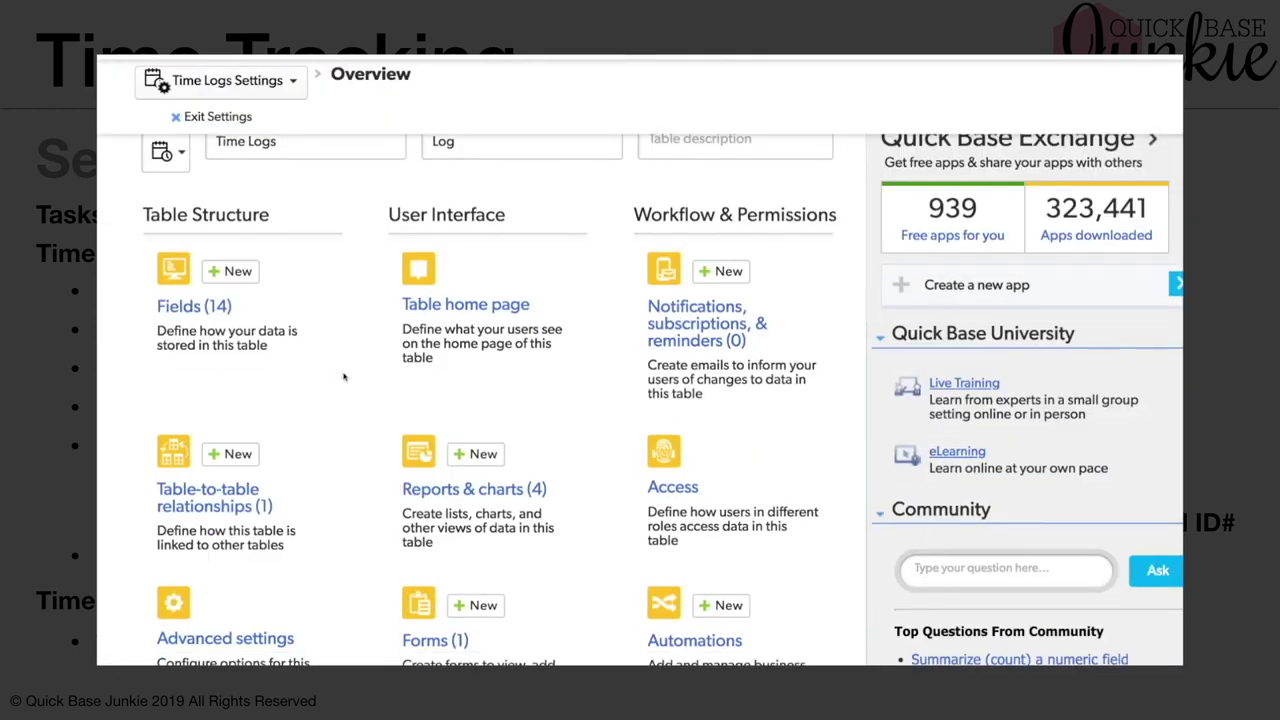
{"action": "left_click", "coordinate": [213, 495]}
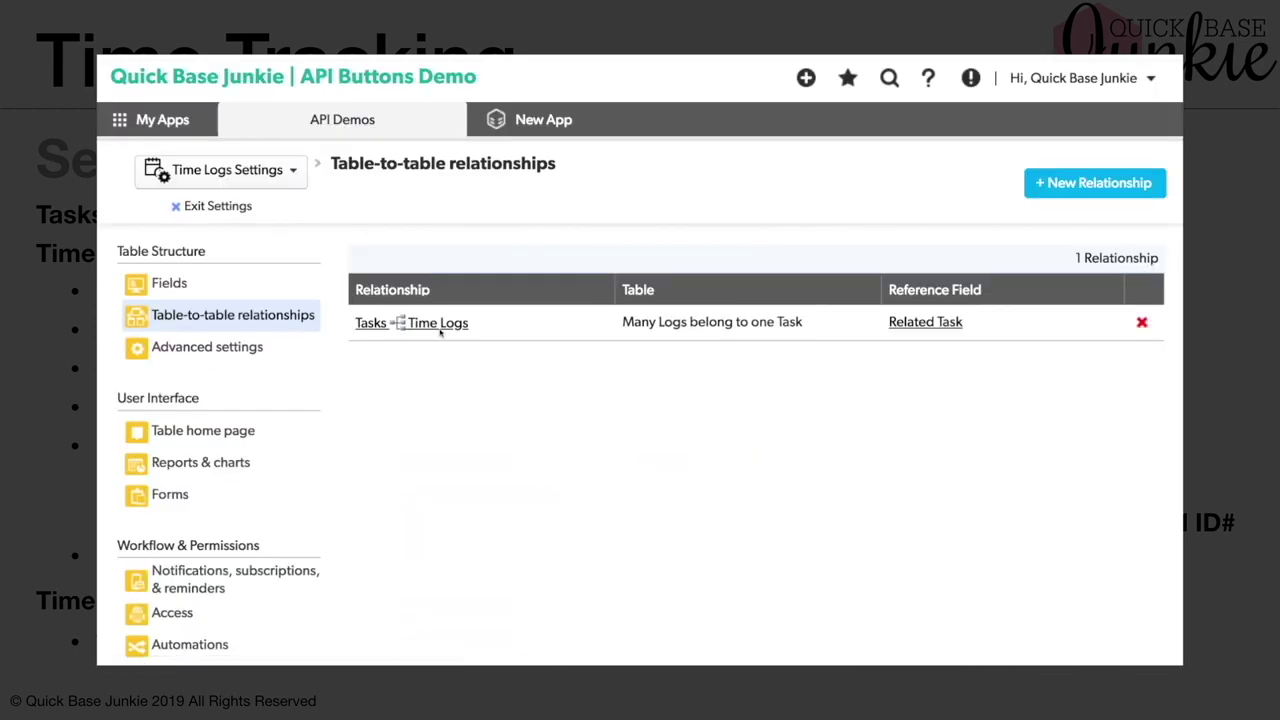
{"action": "left_click", "coordinate": [443, 328]}
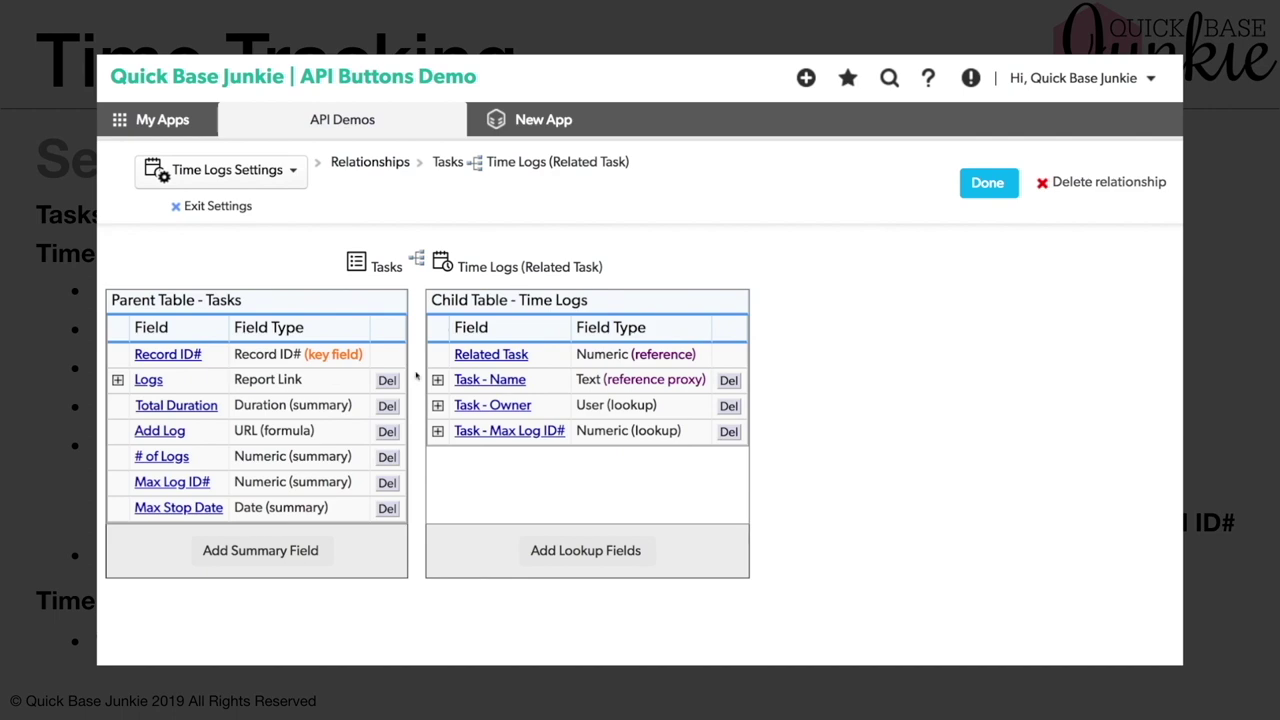
Examine the properties of the # of Logs, Max Log ID# and Max Stop Date summary fields in the Tasks table
{"action": "left_click", "coordinate": [165, 459]}
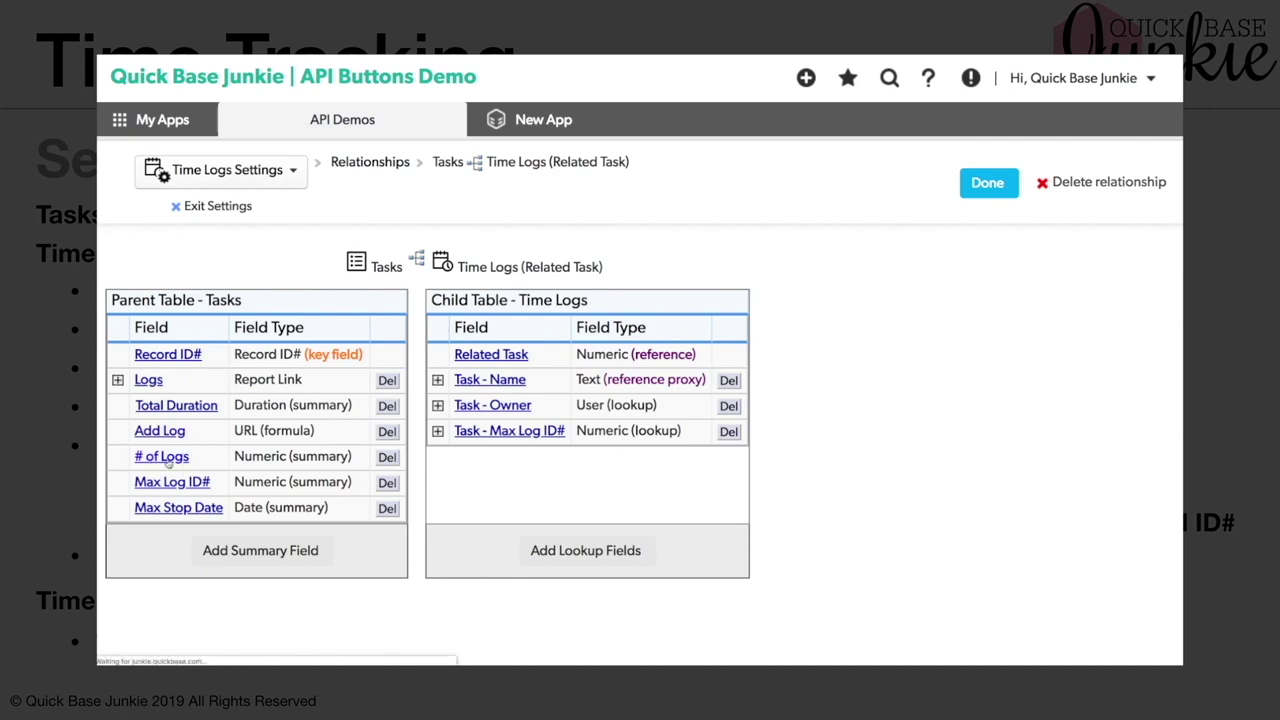
{"action": "scroll", "coordinate": [775, 422], "scroll_direction": "down", "scroll_amount": 3}
{"action": "scroll", "coordinate": [775, 422], "scroll_direction": "down", "scroll_amount": 3}
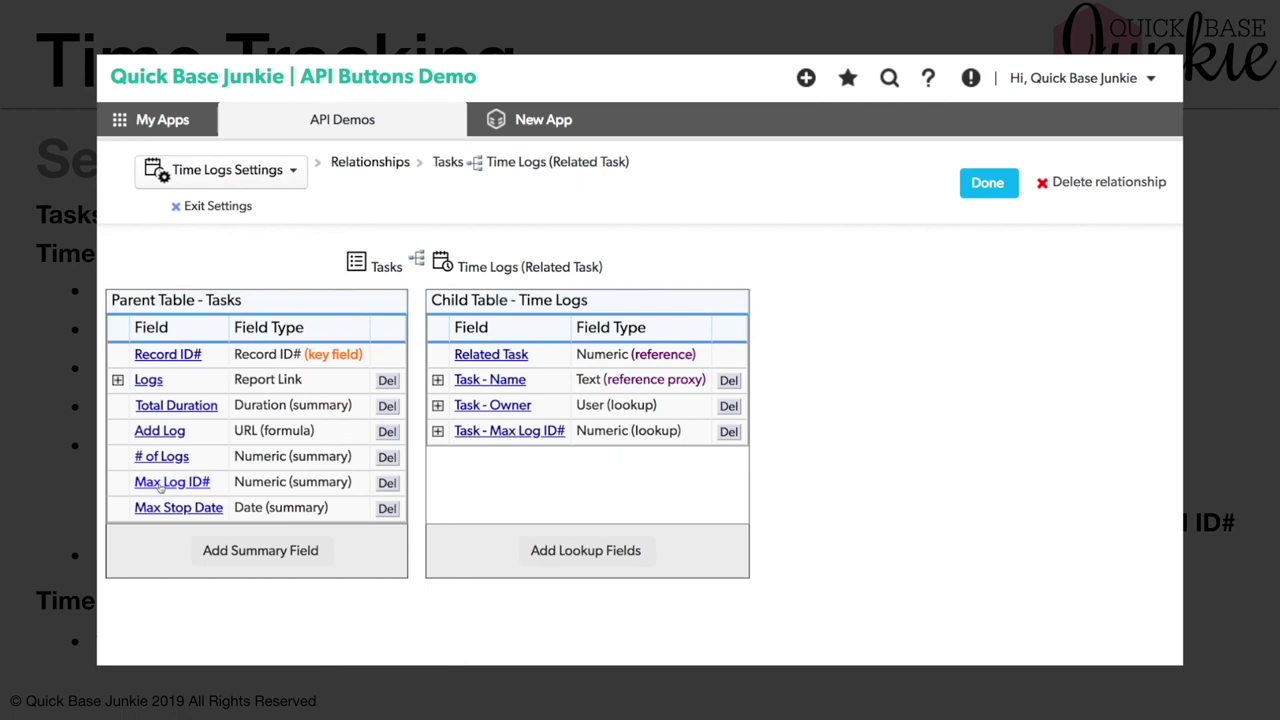
{"action": "left_click", "coordinate": [158, 484]}
{"action": "scroll", "coordinate": [769, 421], "scroll_direction": "down", "scroll_amount": 3}
{"action": "left_click", "coordinate": [186, 508]}
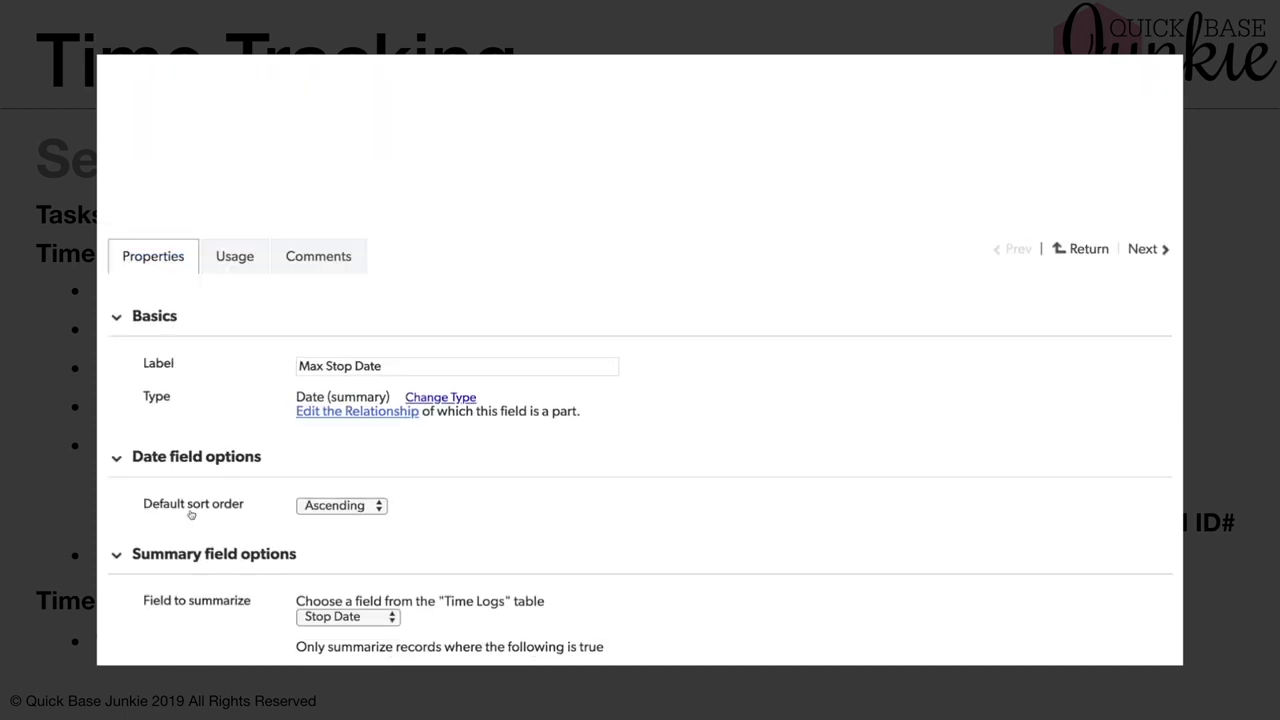
{"action": "scroll", "coordinate": [691, 491], "scroll_direction": "down", "scroll_amount": 3}
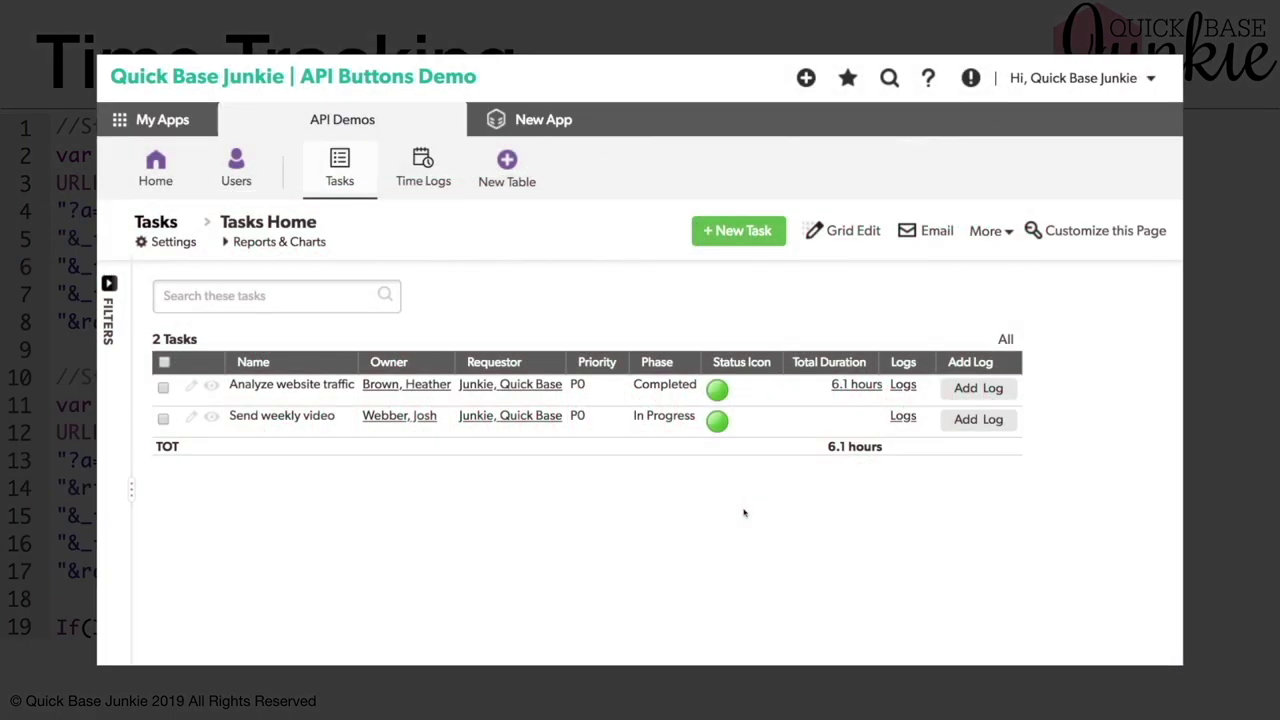
Open the properties of the Add Log field from the tasks report and place the cursor in its URL formula
{"action": "left_click", "coordinate": [1014, 369]}
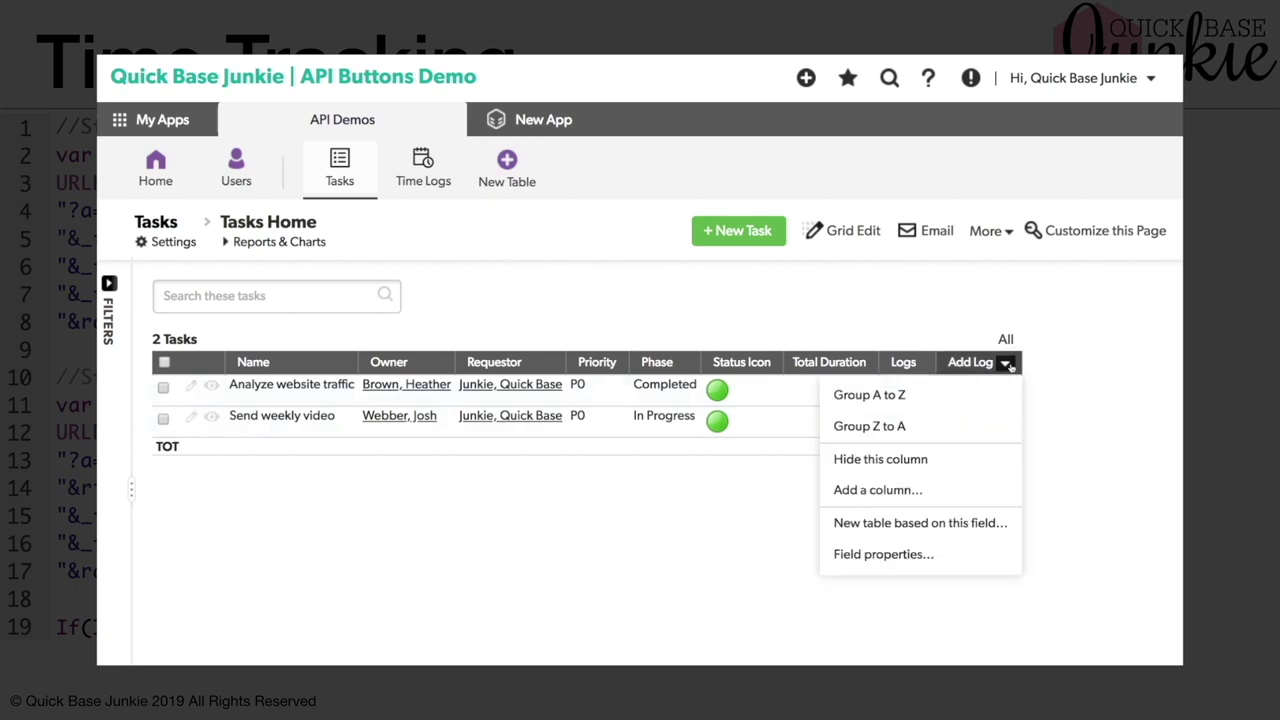
{"action": "left_click", "coordinate": [913, 553]}
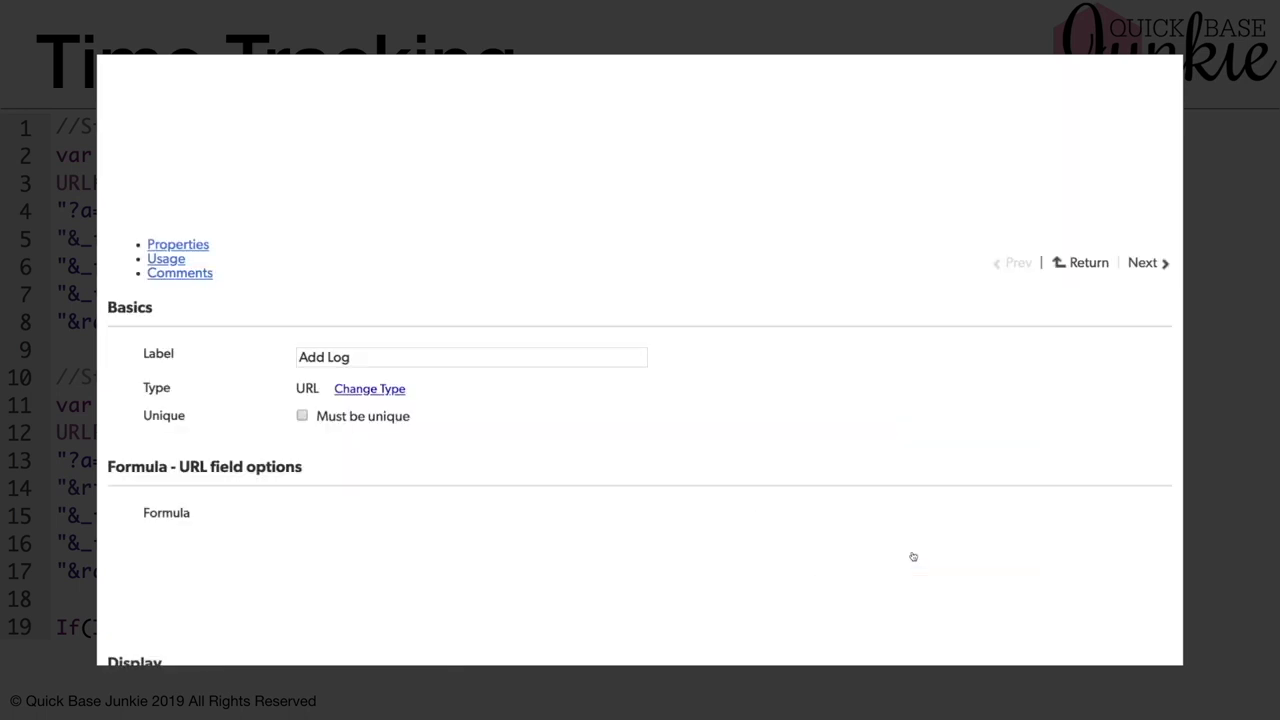
{"action": "scroll", "coordinate": [913, 500], "scroll_direction": "down", "scroll_amount": 4}
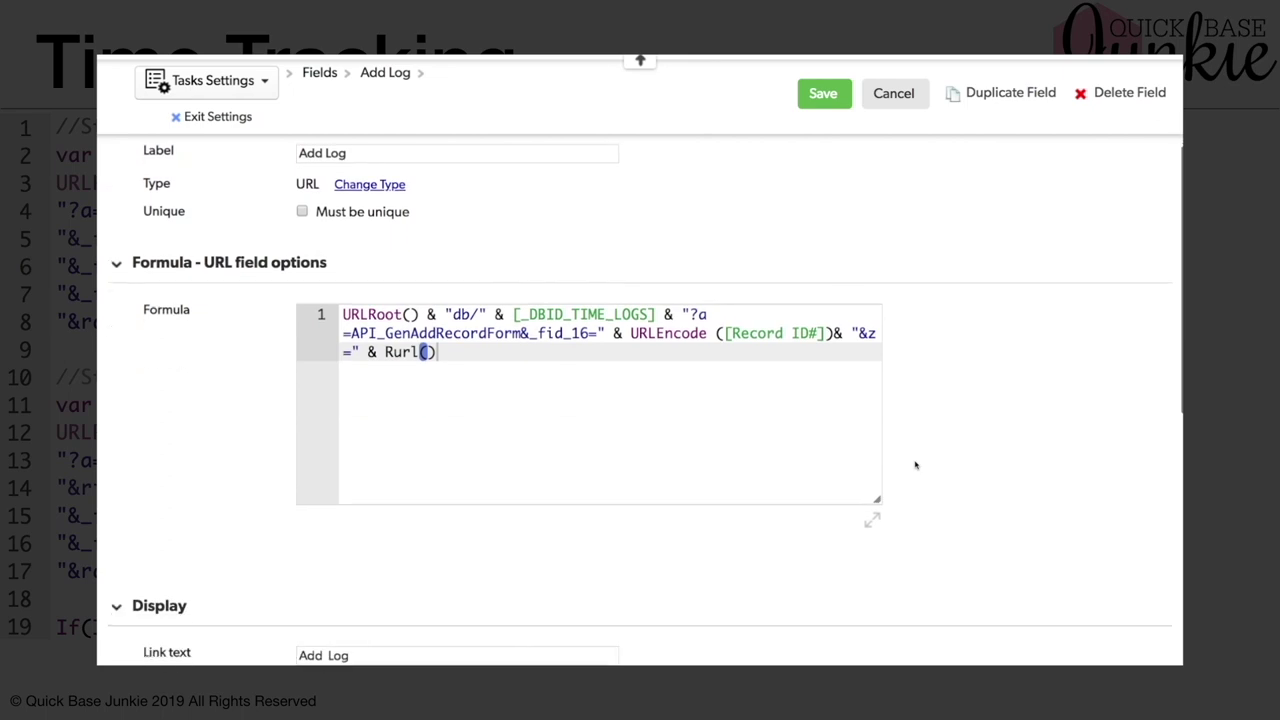
{"action": "left_click", "coordinate": [650, 392]}
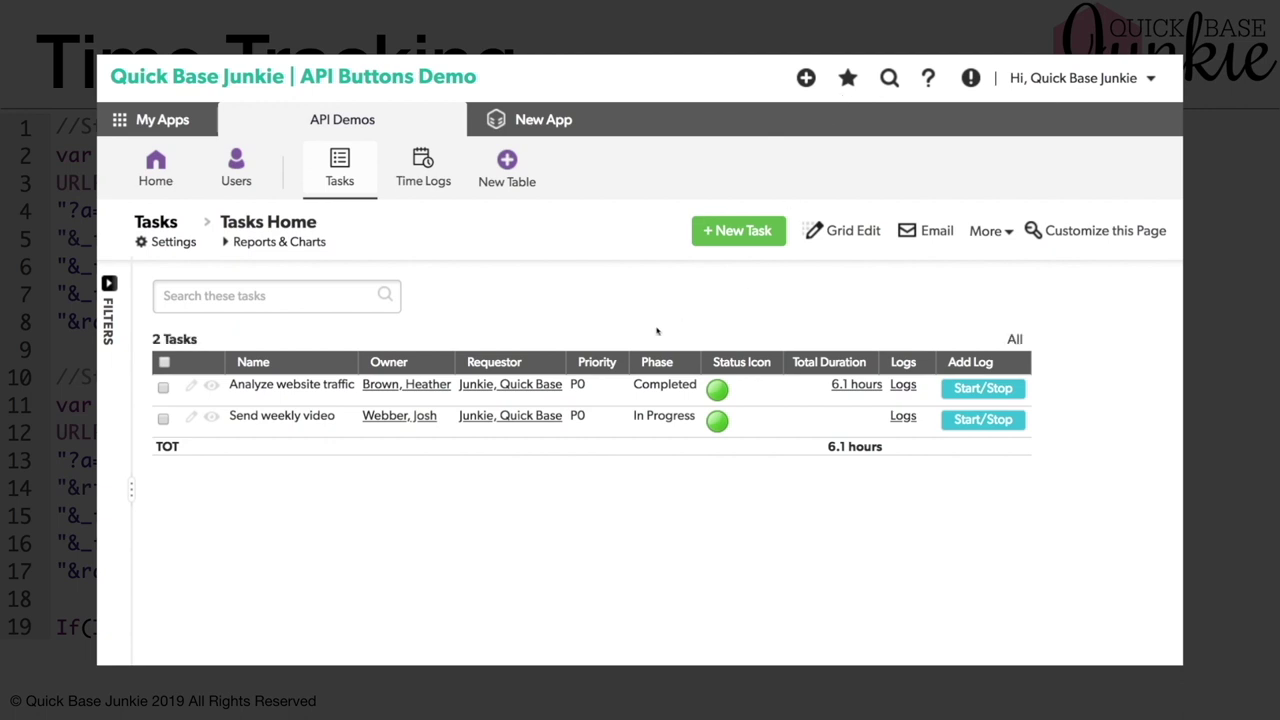
Open the Send weekly video task, then start a time log and stop it with the Start/Stop formula button
{"action": "left_click", "coordinate": [211, 418]}
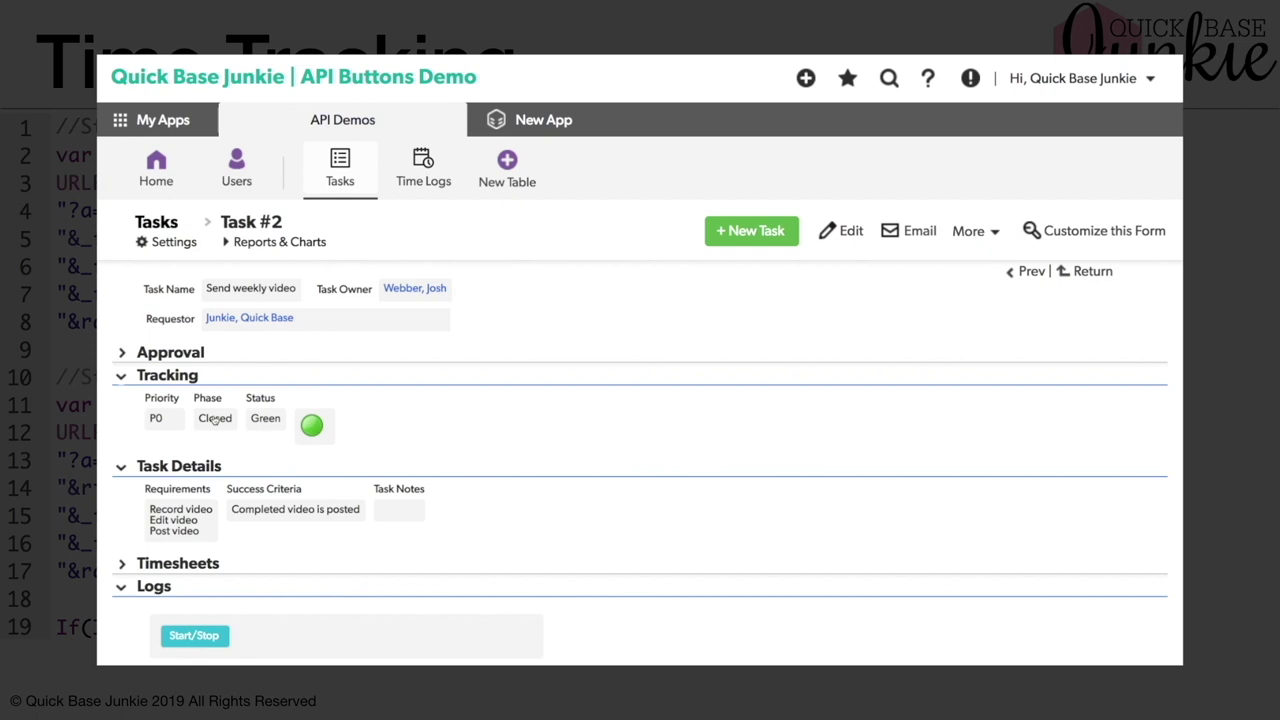
{"action": "scroll", "coordinate": [214, 421], "scroll_direction": "down", "scroll_amount": 3}
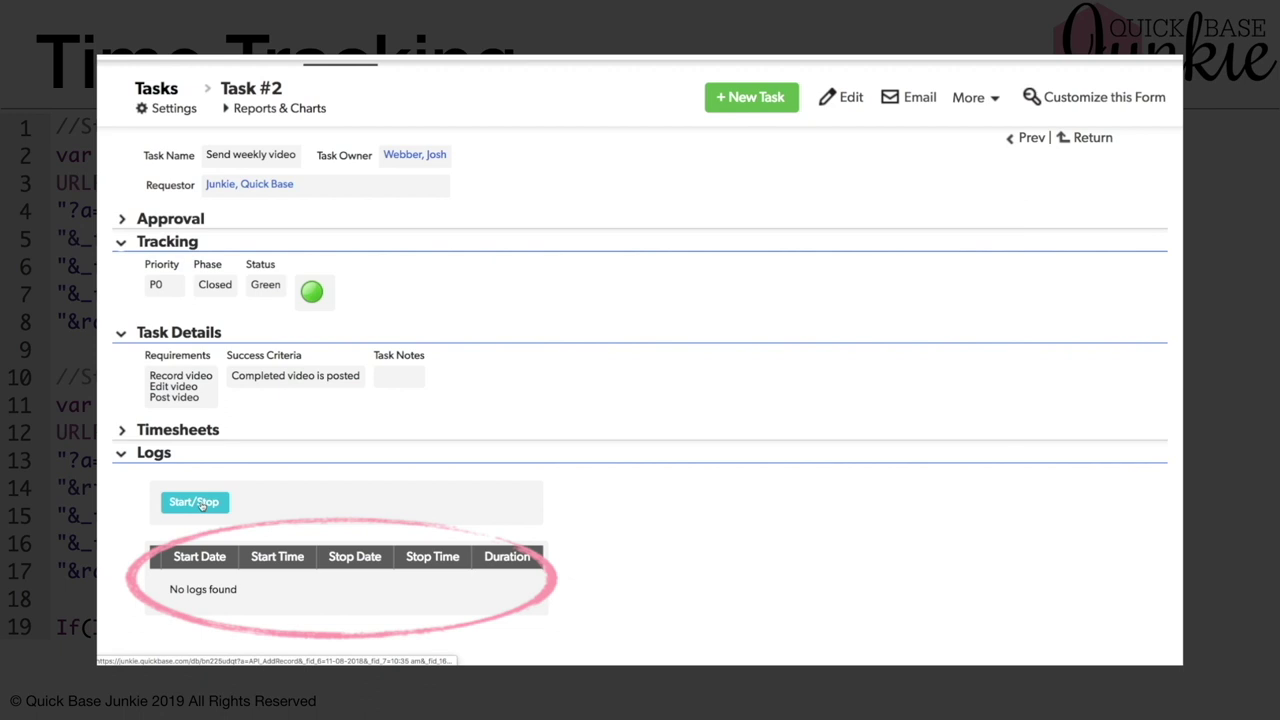
{"action": "left_click", "coordinate": [200, 503]}
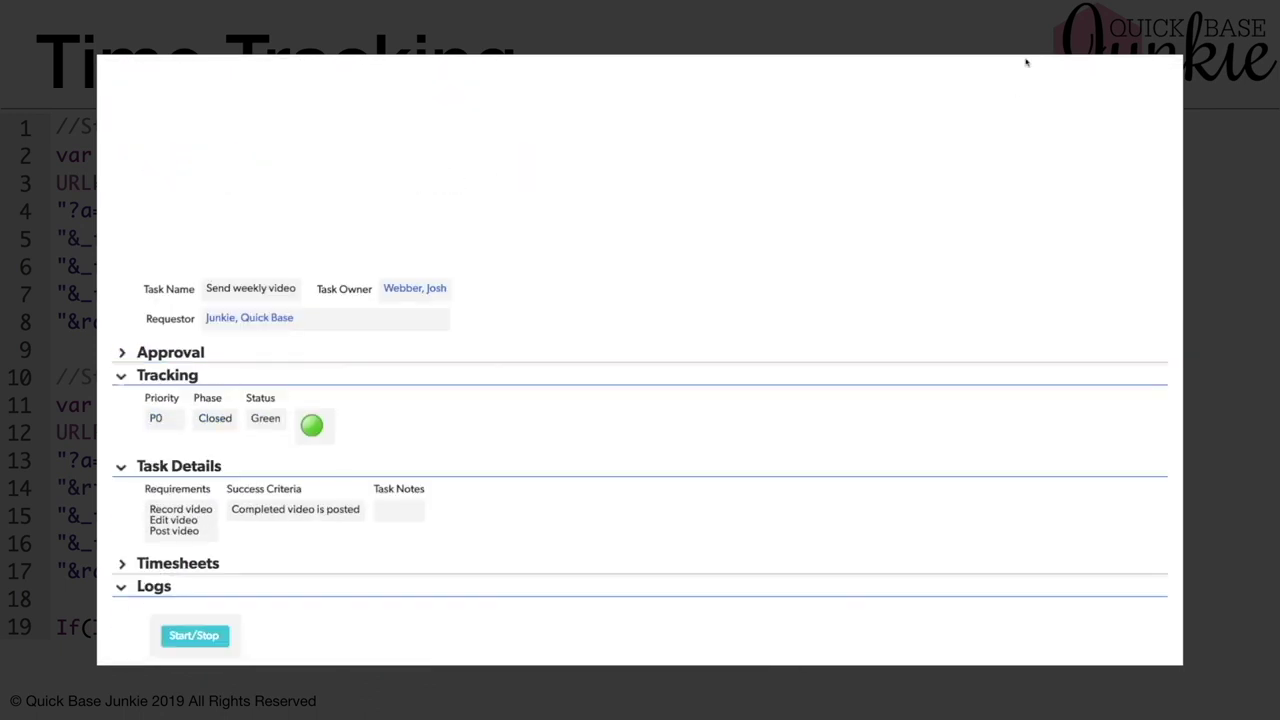
{"action": "scroll", "coordinate": [481, 374], "scroll_direction": "down", "scroll_amount": 2}
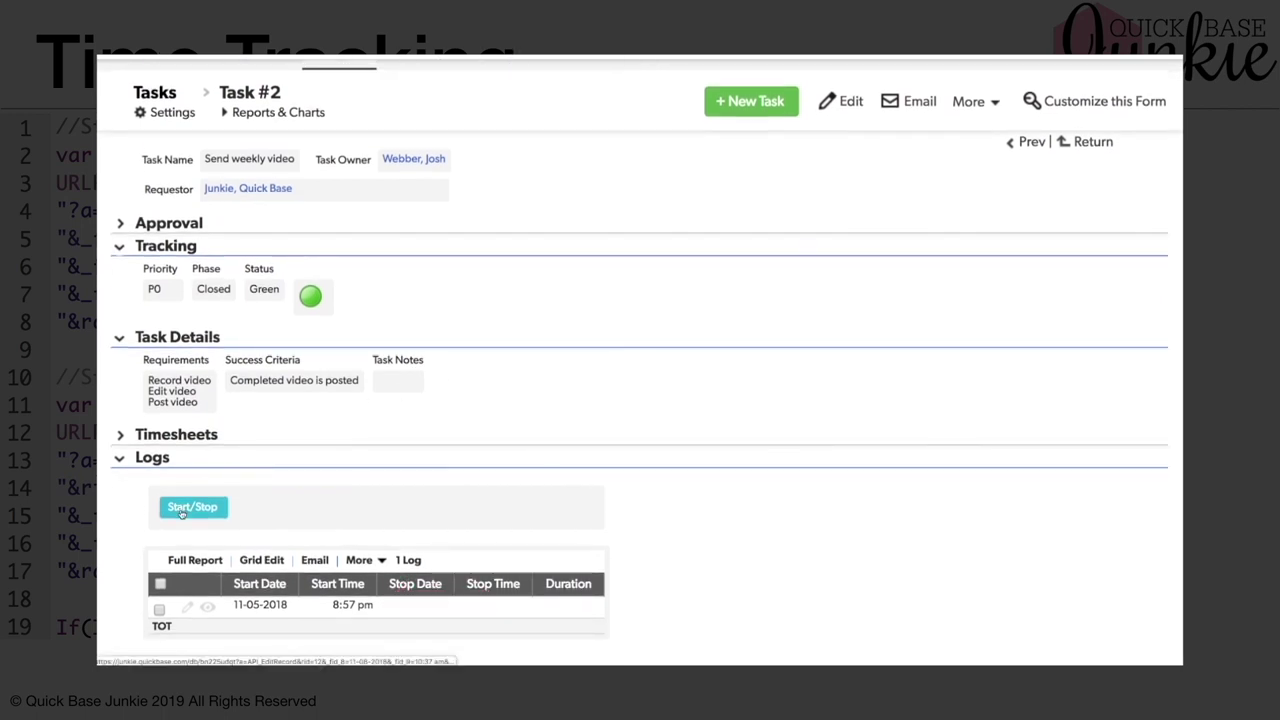
{"action": "left_click", "coordinate": [181, 510]}
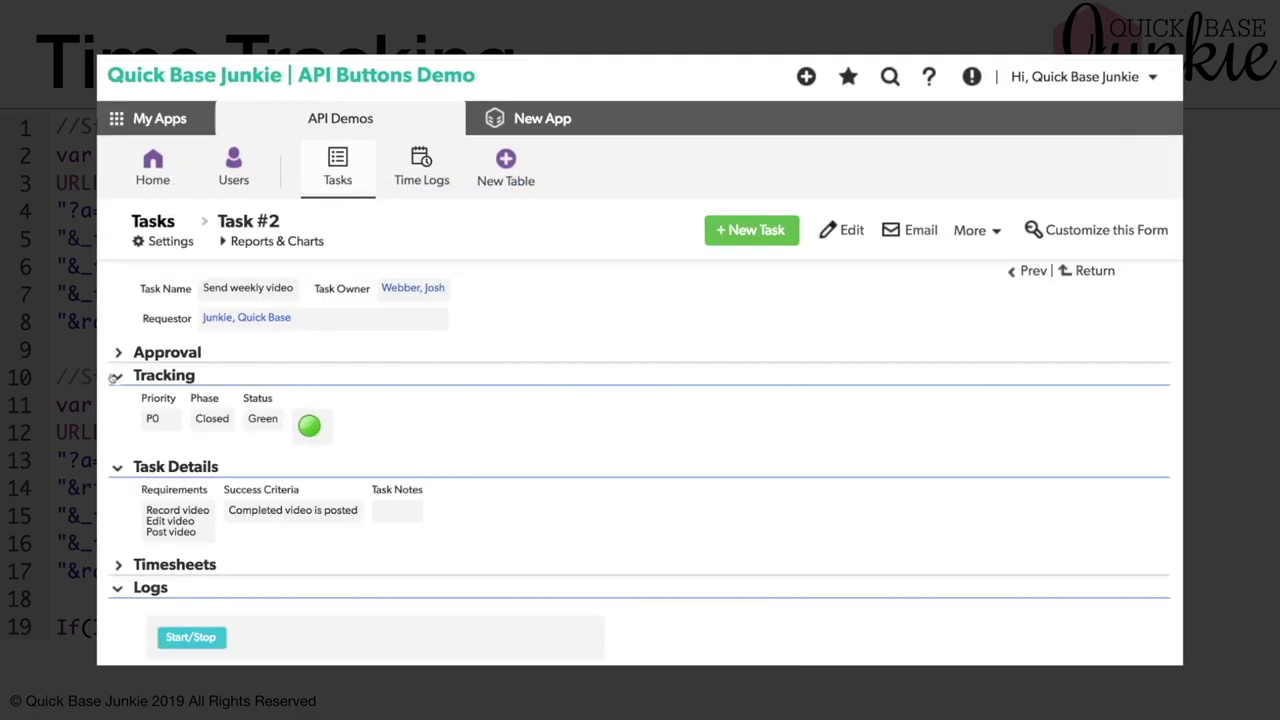
Collapse the Tracking and Task Details sections of the task and start a second time log
{"action": "left_click", "coordinate": [118, 376]}
{"action": "left_click", "coordinate": [119, 399]}
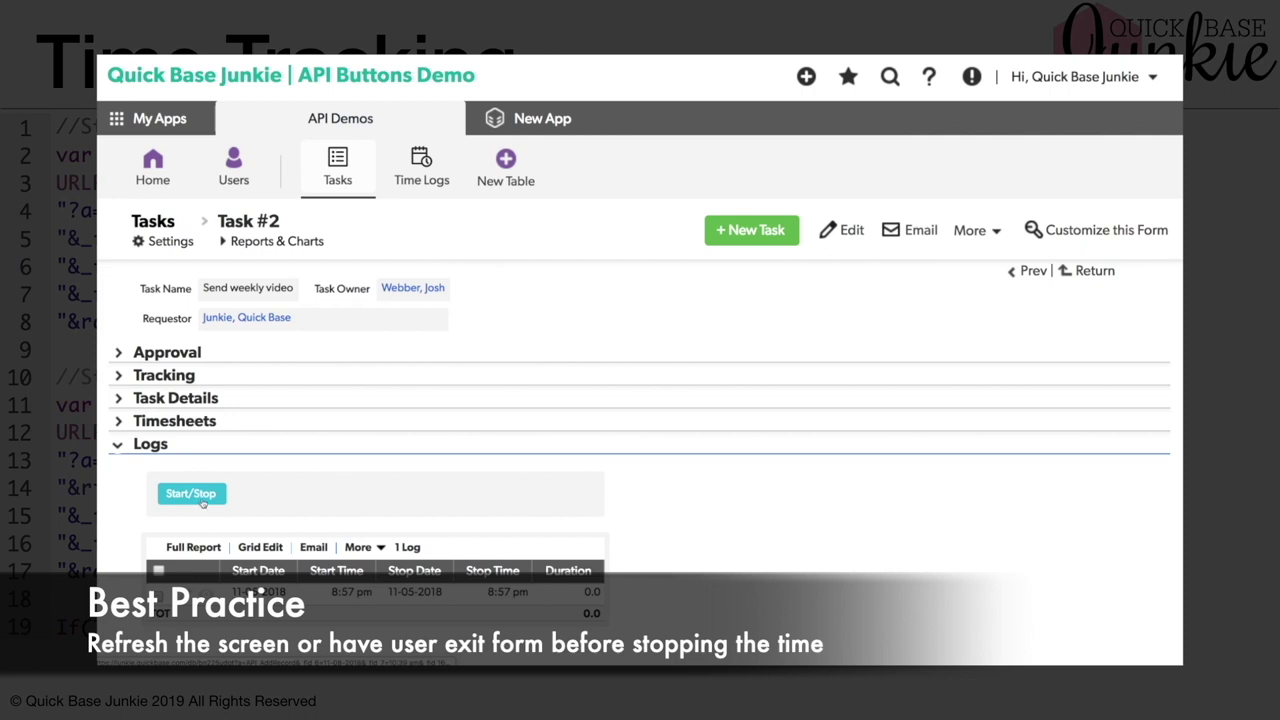
{"action": "left_click", "coordinate": [196, 496]}
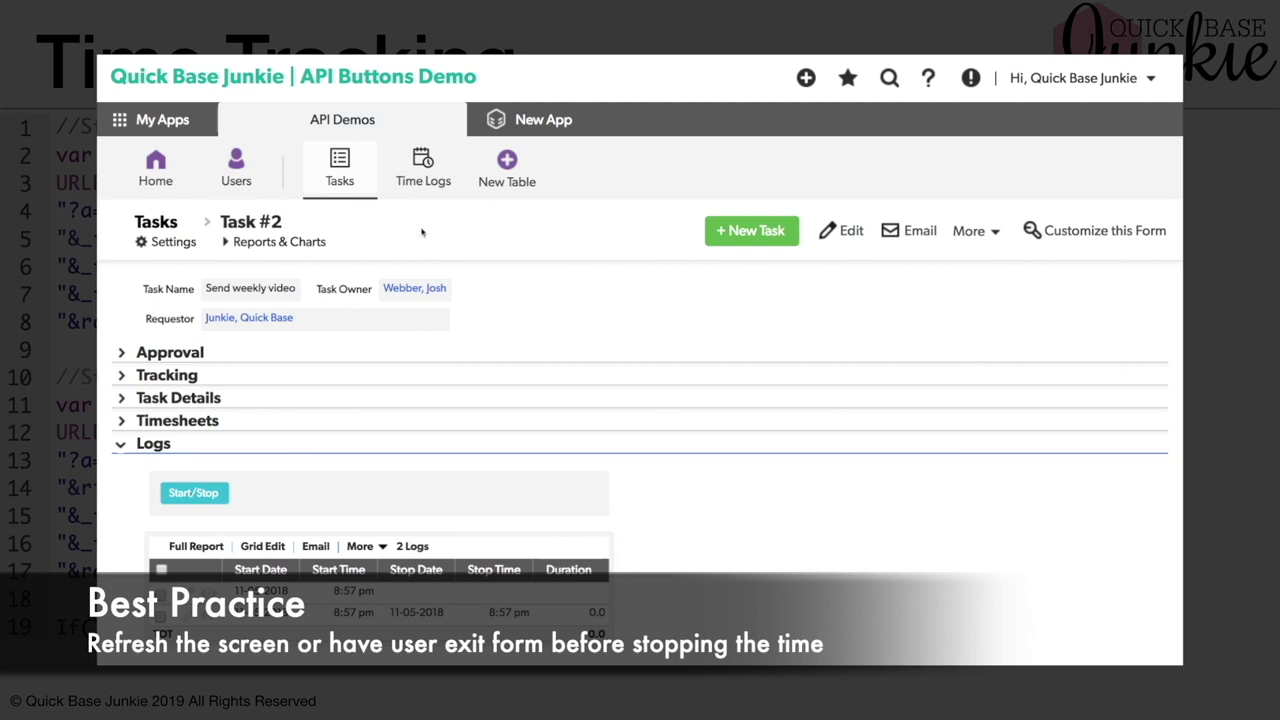
Leave the task record, view a blank new task form, and return to Send weekly video to stop its running time log
{"action": "left_click", "coordinate": [351, 177]}
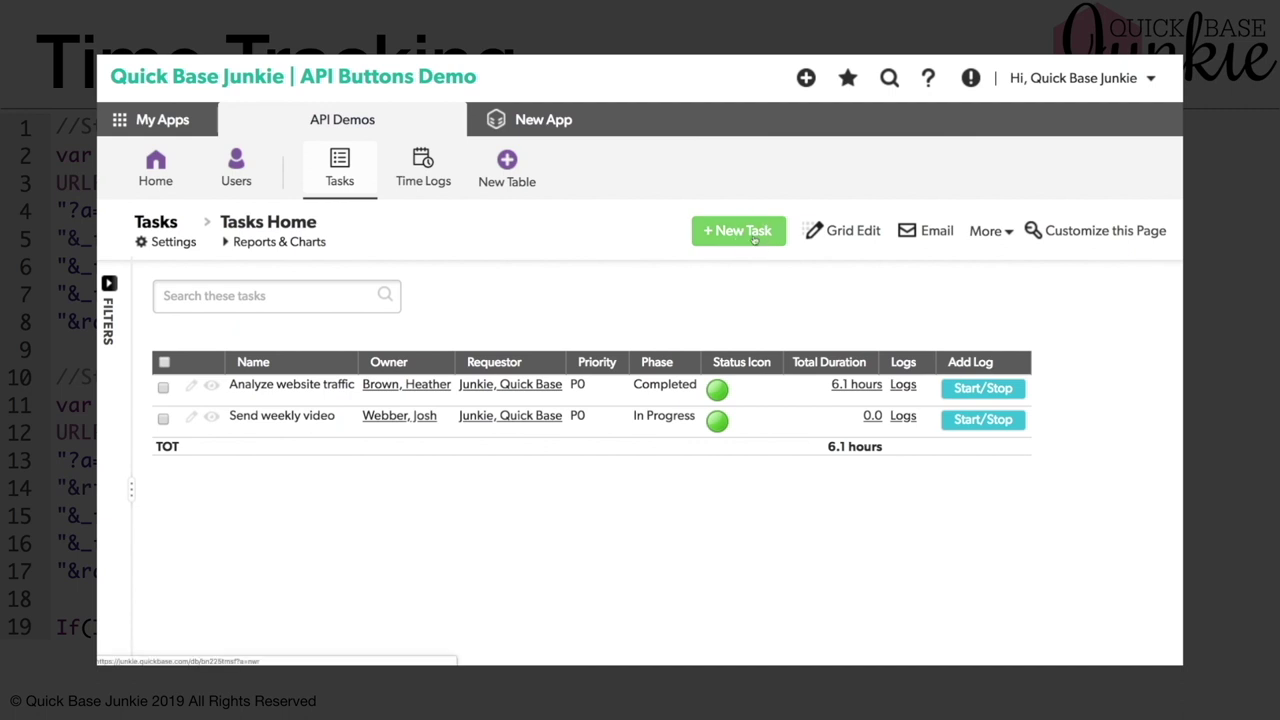
{"action": "left_click", "coordinate": [754, 236]}
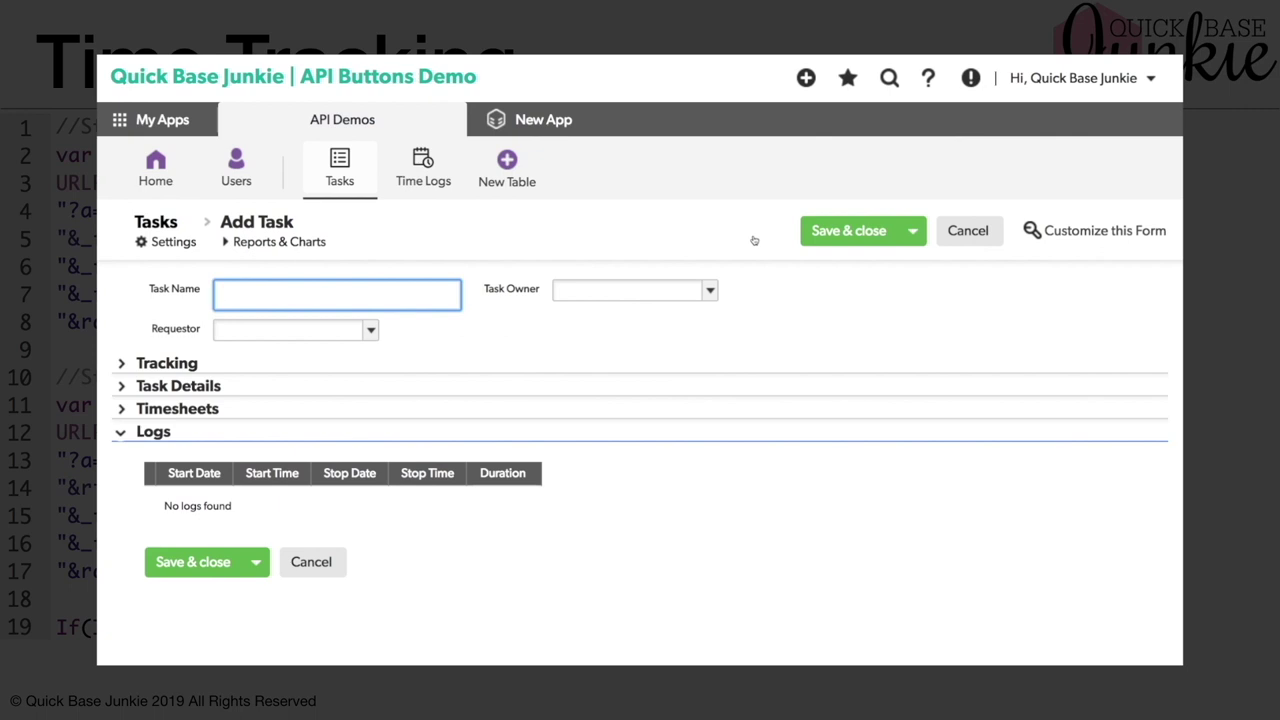
{"action": "left_click", "coordinate": [340, 170]}
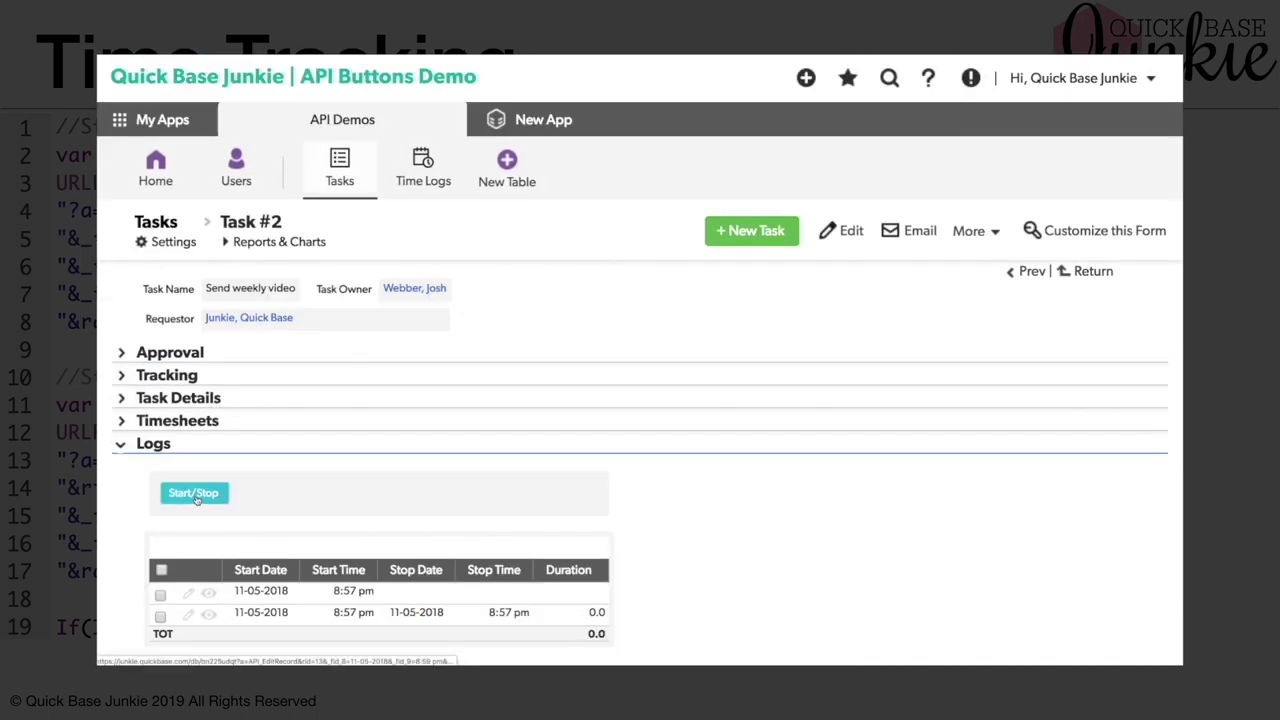
{"action": "left_click", "coordinate": [196, 497]}
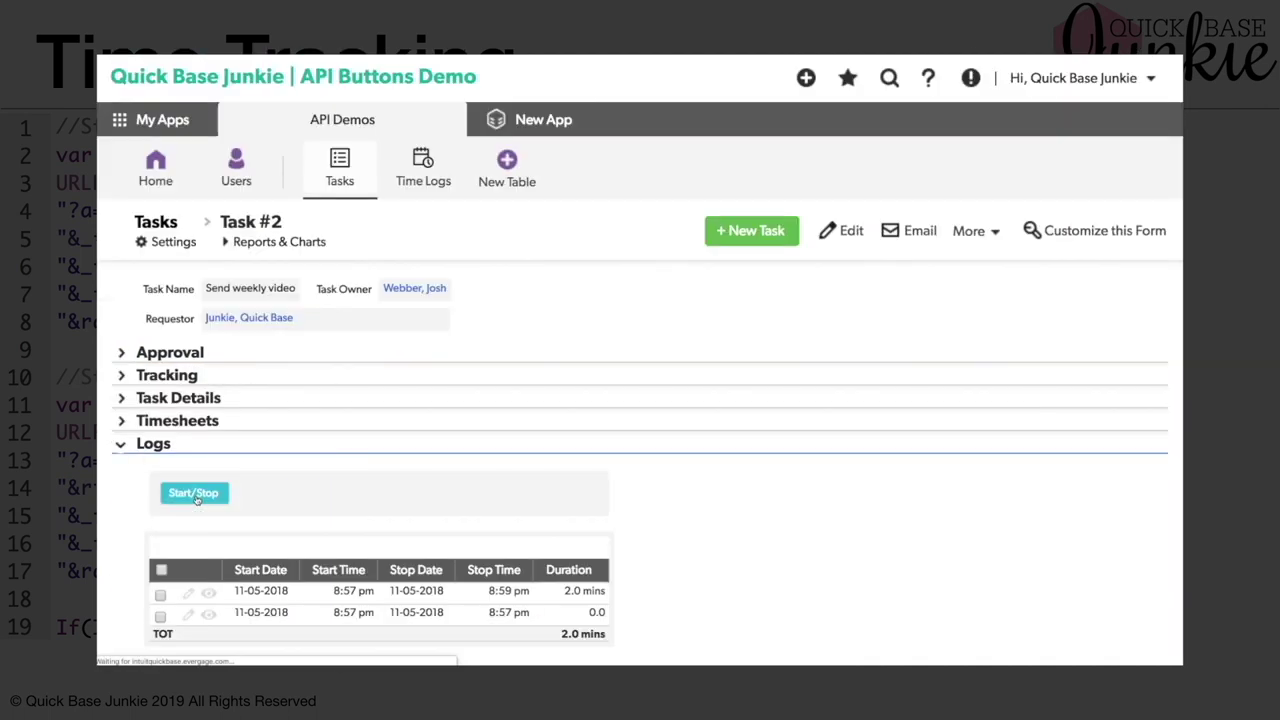